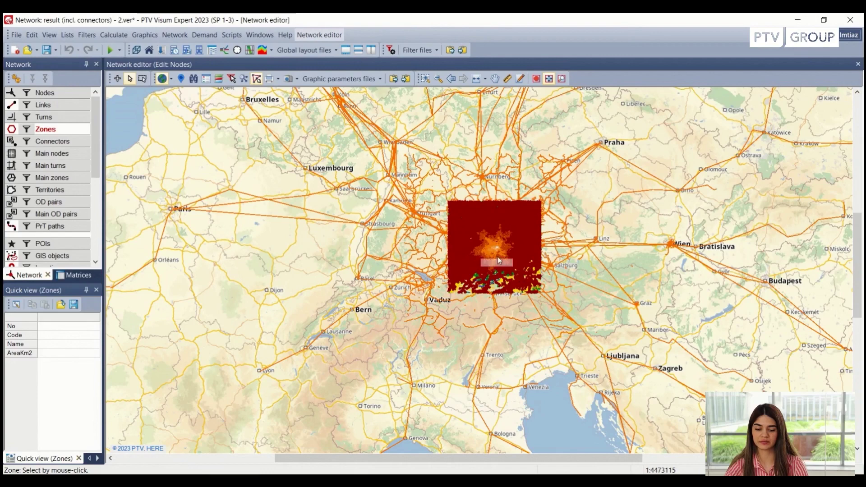
# Zoom in on the Munich zone raster over southern Germany.
pyautogui.scroll(3, 499, 261)
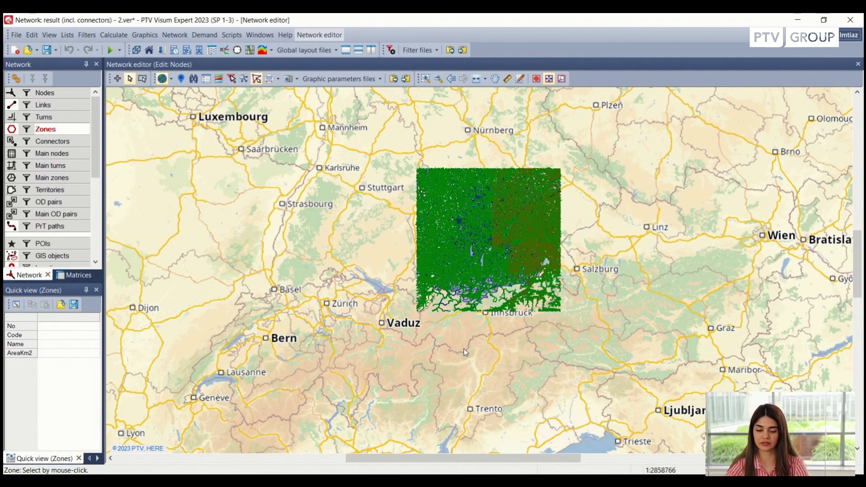
# Load the 02_LinkV0Cap_Munich.lay global layout to show link free-flow speeds and capacities.
pyautogui.click(17, 38)
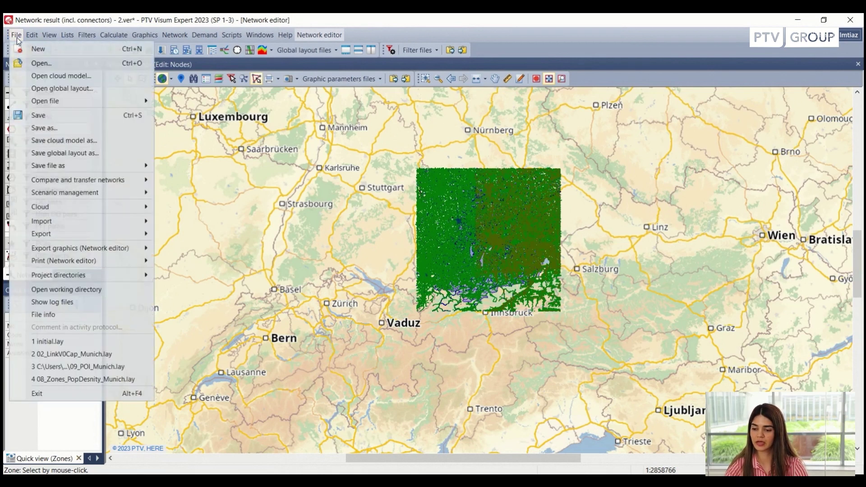
pyautogui.click(29, 91)
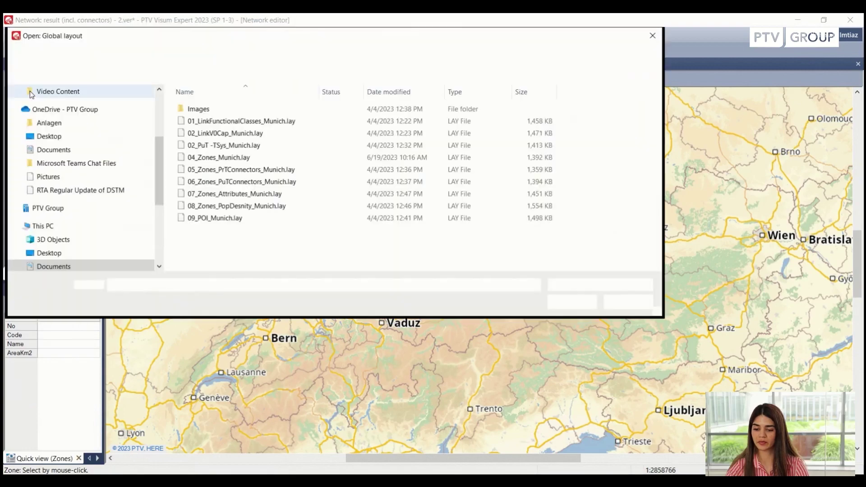
pyautogui.click(244, 134)
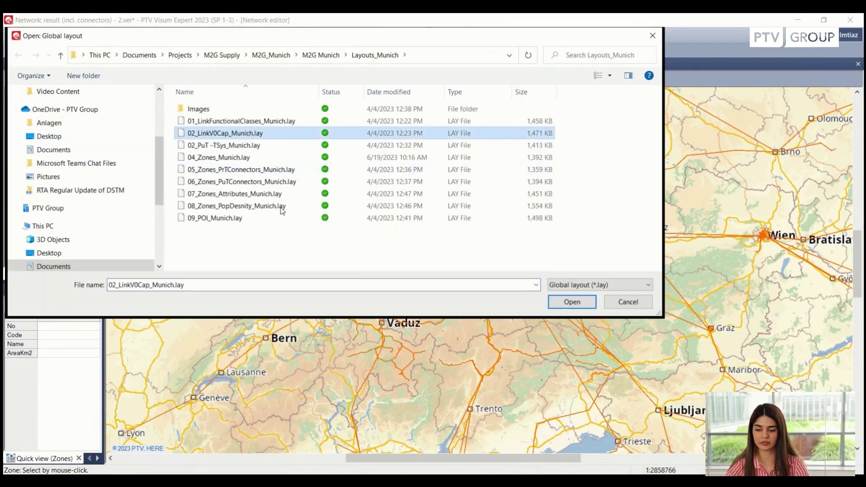
pyautogui.click(570, 303)
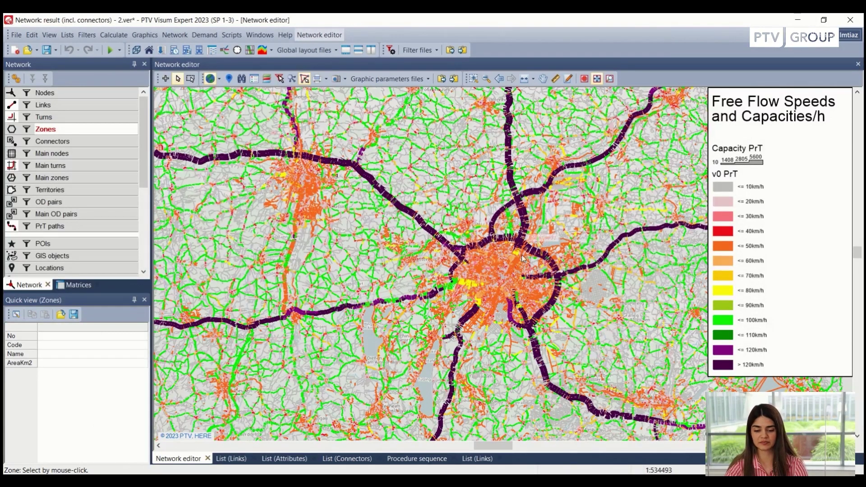
pyautogui.scroll(-1, 502, 302)
pyautogui.scroll(1, 502, 302)
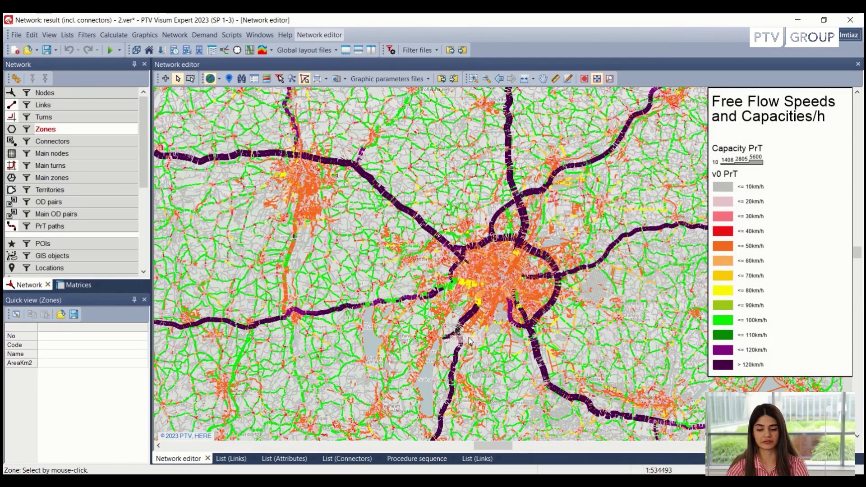
# Load the 05_Zones_PrTConnectors_Munich.lay global layout showing roads by type and zone connectors.
pyautogui.click(19, 39)
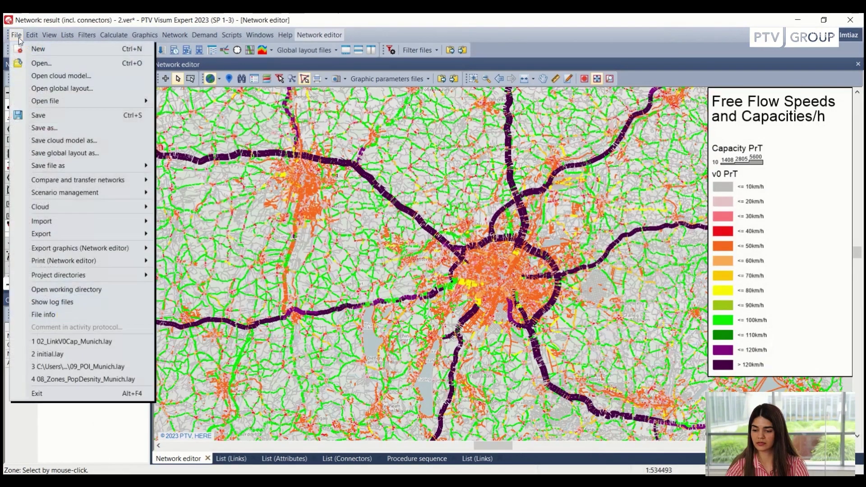
pyautogui.click(41, 88)
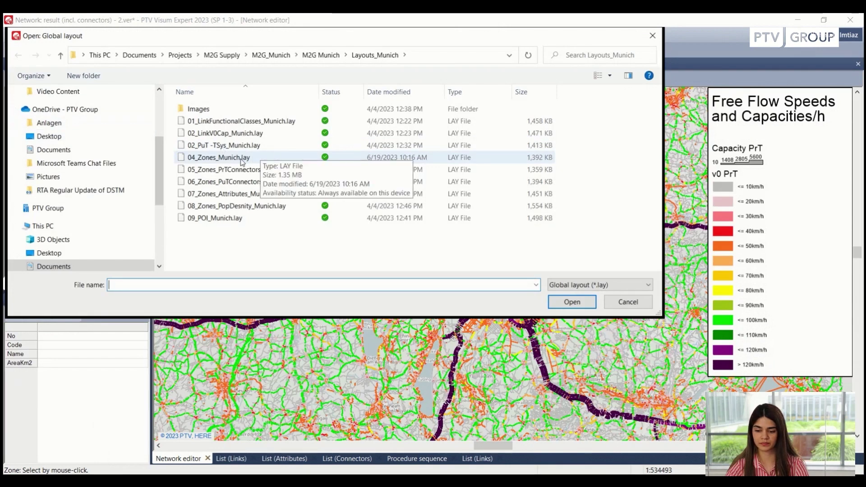
pyautogui.click(260, 156)
pyautogui.click(246, 169)
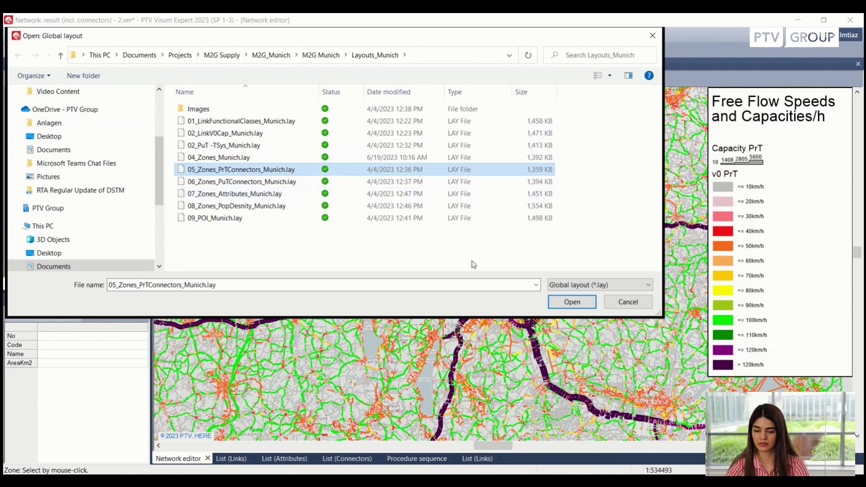
pyautogui.click(581, 303)
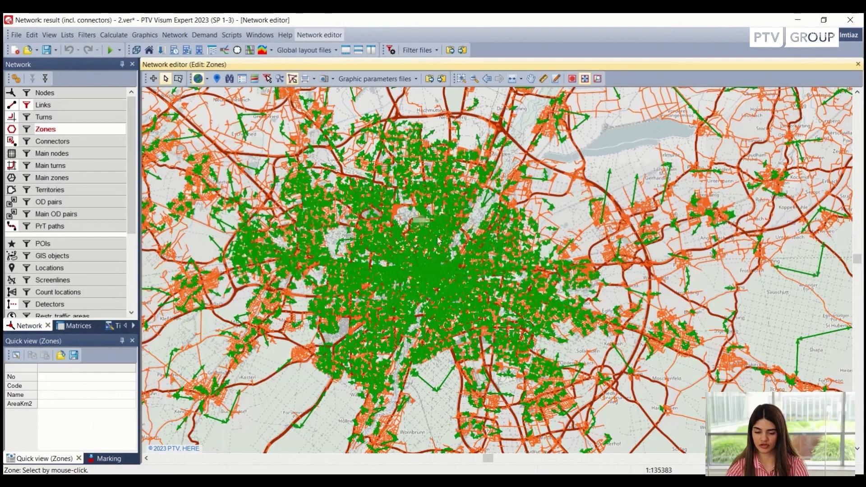
# Zoom in on the Universität area to inspect zones and their PrT connectors to roads.
pyautogui.scroll(2, 486, 236)
pyautogui.scroll(1, 402, 278)
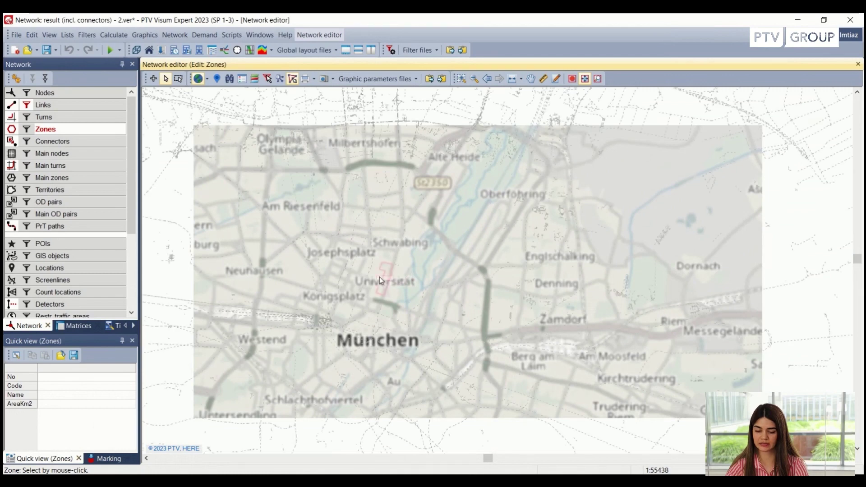
pyautogui.scroll(3, 380, 273)
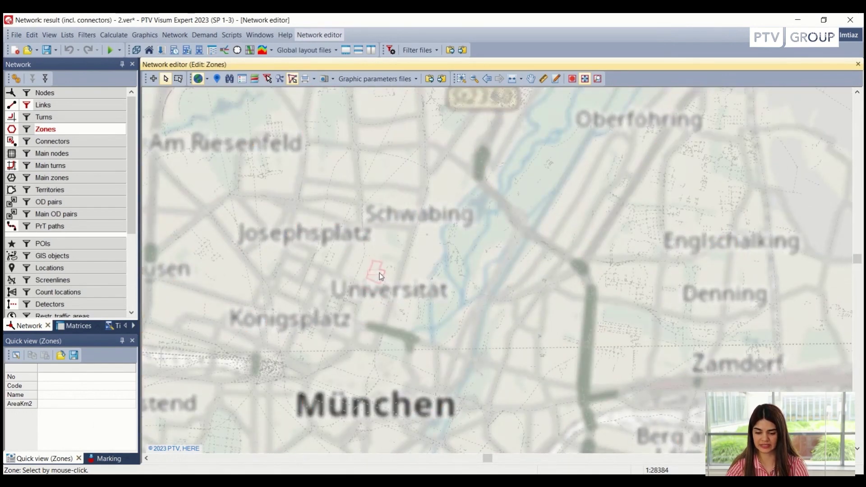
pyautogui.scroll(1, 379, 272)
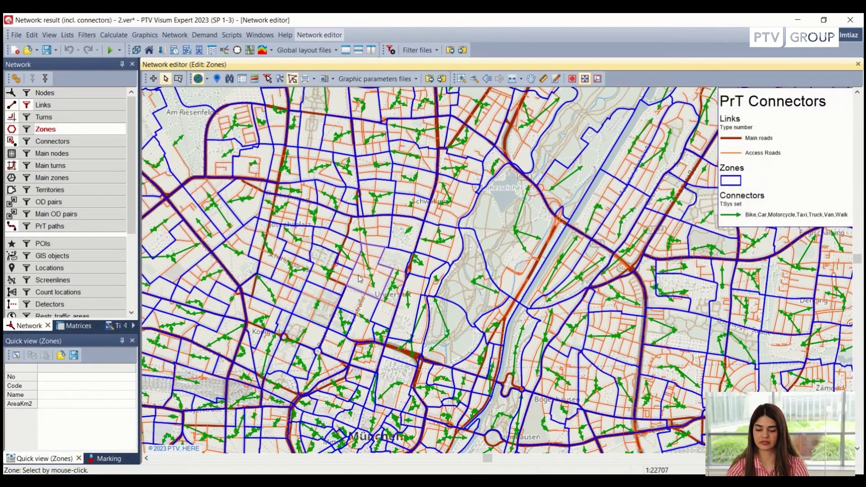
pyautogui.scroll(2, 359, 278)
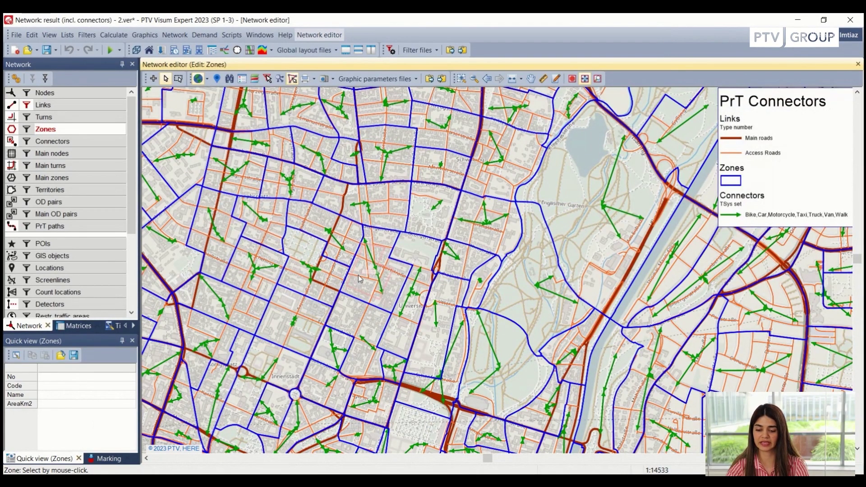
pyautogui.scroll(2, 362, 276)
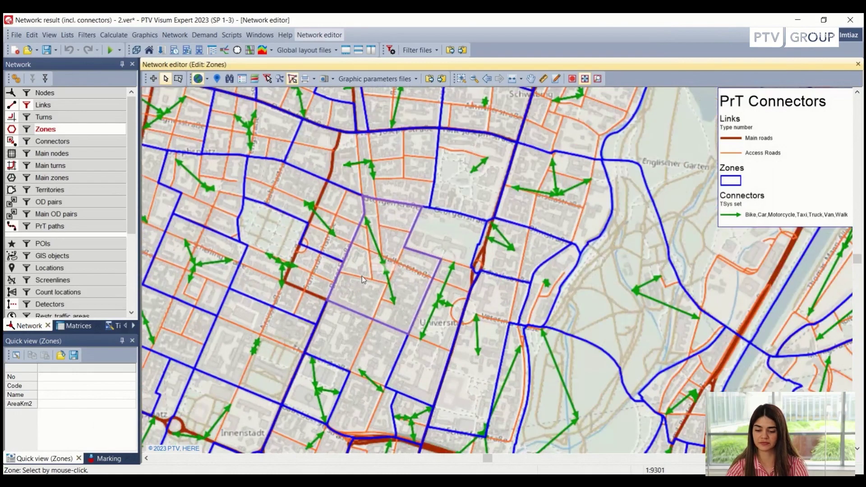
pyautogui.scroll(-1, 363, 278)
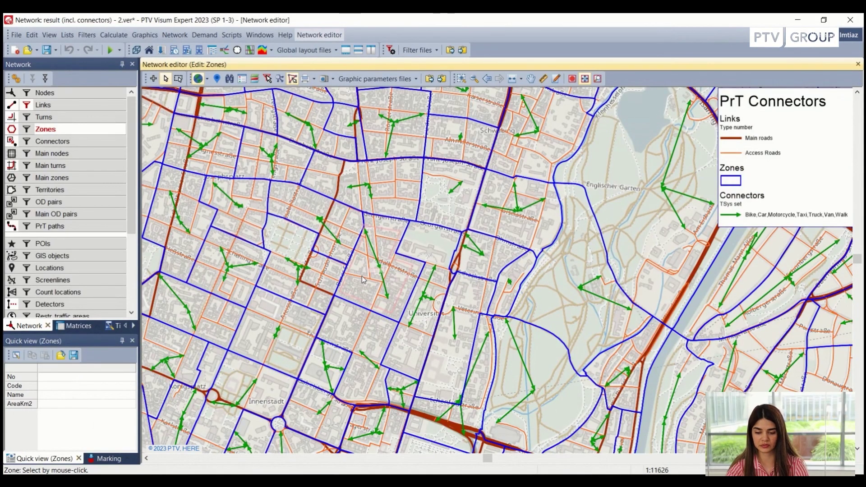
pyautogui.scroll(3, 362, 279)
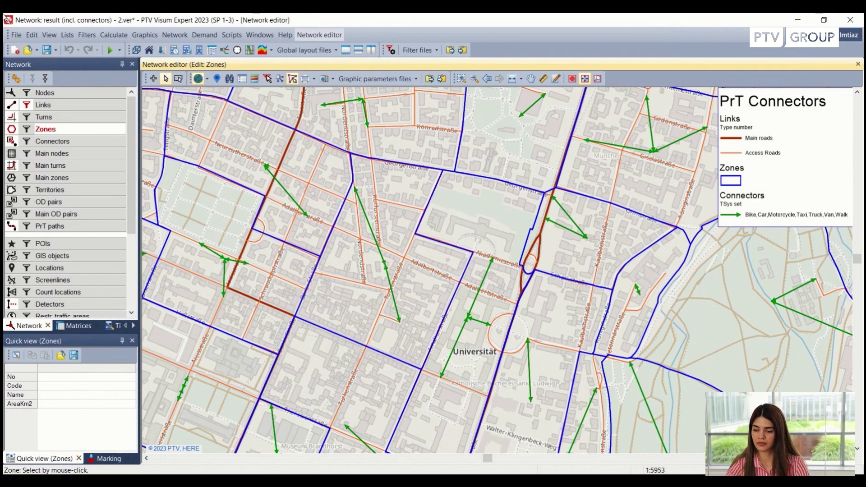
# Load 07_Zones_Attributes_Munich.lay to chart home and work locations per zone, then rezoom the map.
pyautogui.click(14, 35)
pyautogui.click(46, 89)
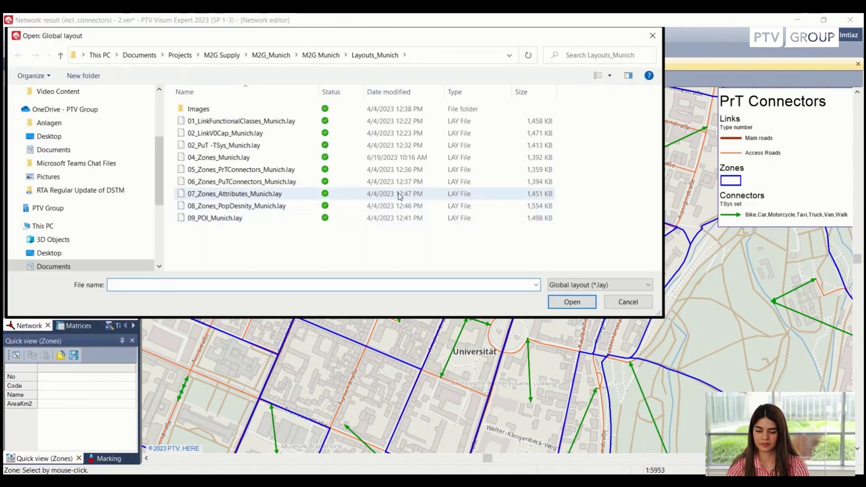
pyautogui.click(269, 185)
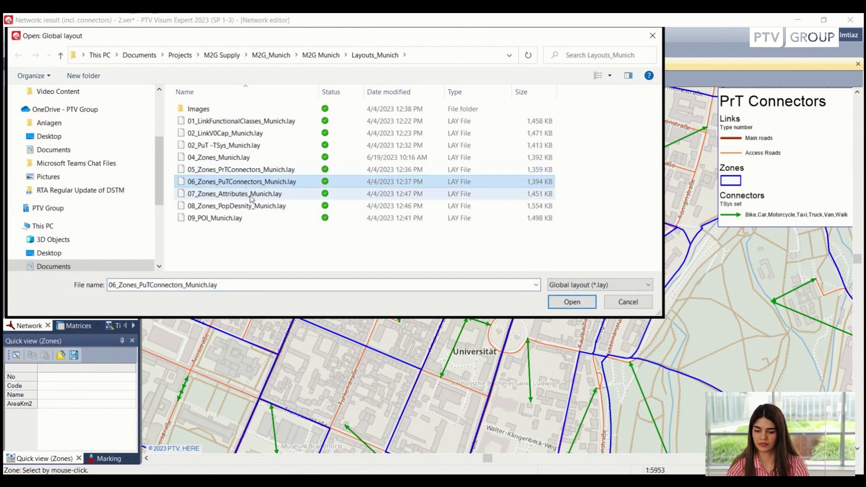
pyautogui.doubleClick(342, 206)
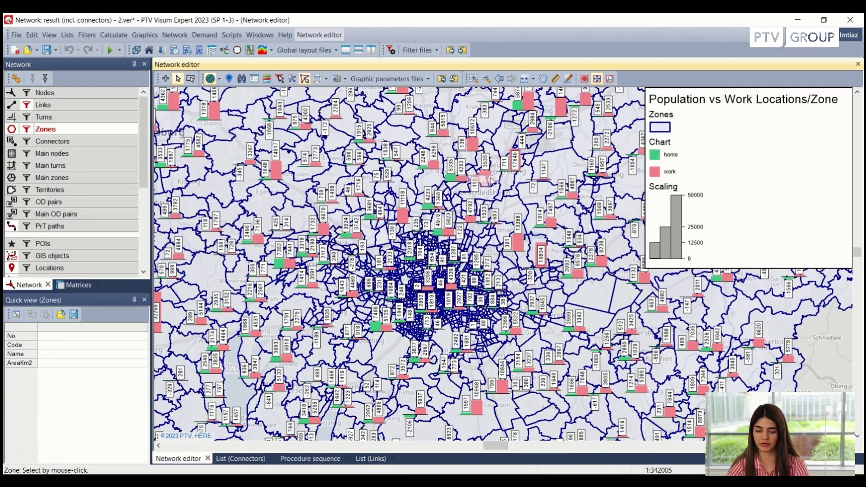
pyautogui.scroll(-2, 446, 234)
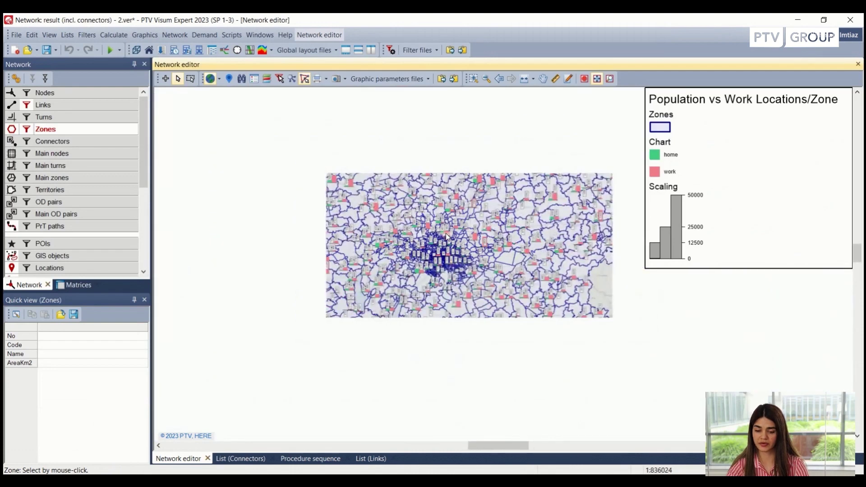
pyautogui.scroll(-1, 446, 233)
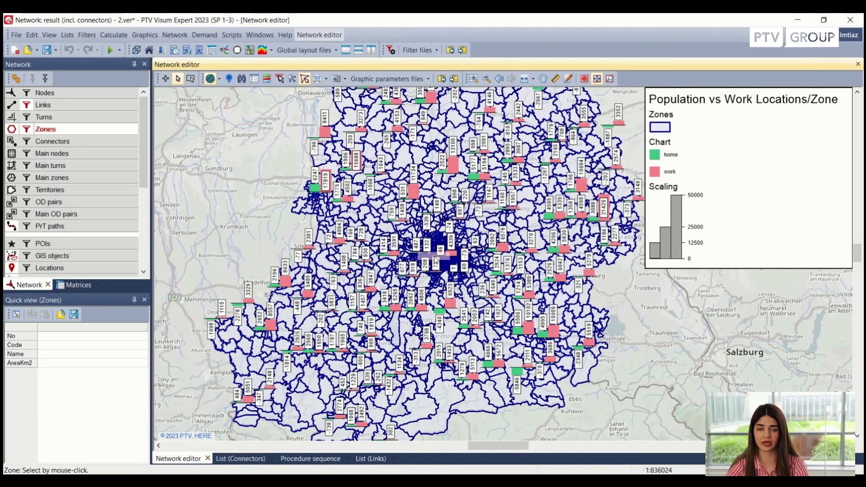
pyautogui.scroll(3, 435, 259)
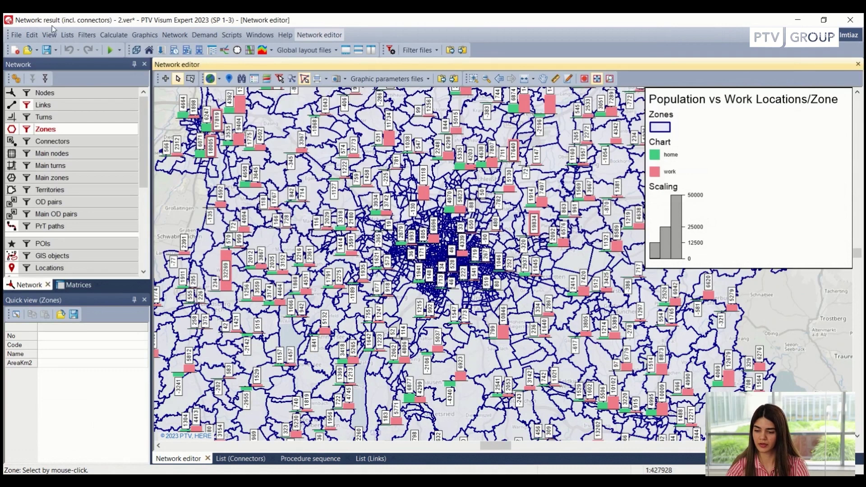
# Load the 08_Zones_PopDesnity_Munich.lay population density global layout.
pyautogui.click(17, 35)
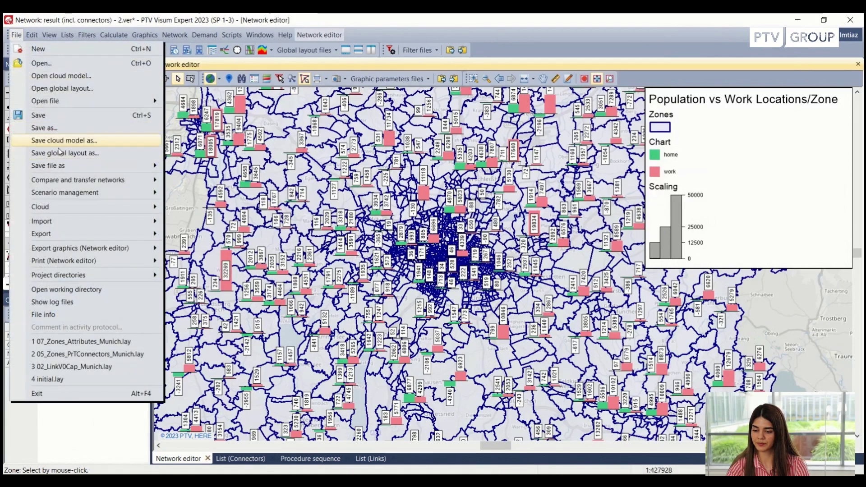
pyautogui.click(66, 88)
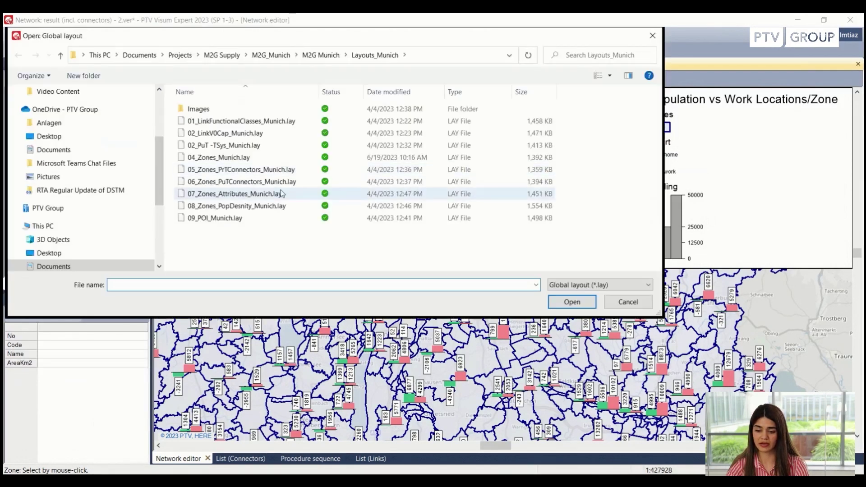
pyautogui.click(258, 206)
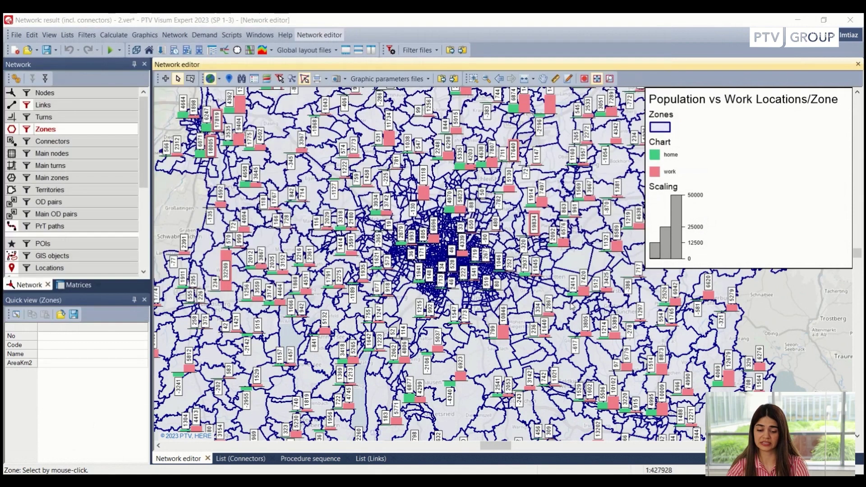
pyautogui.click(572, 302)
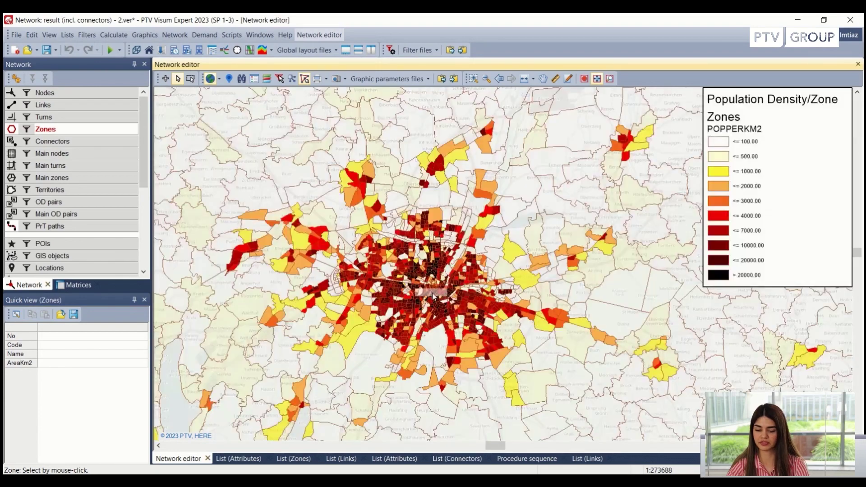
# Zoom and pan over central Munich to bring the western city zones into view.
pyautogui.scroll(-2, 439, 278)
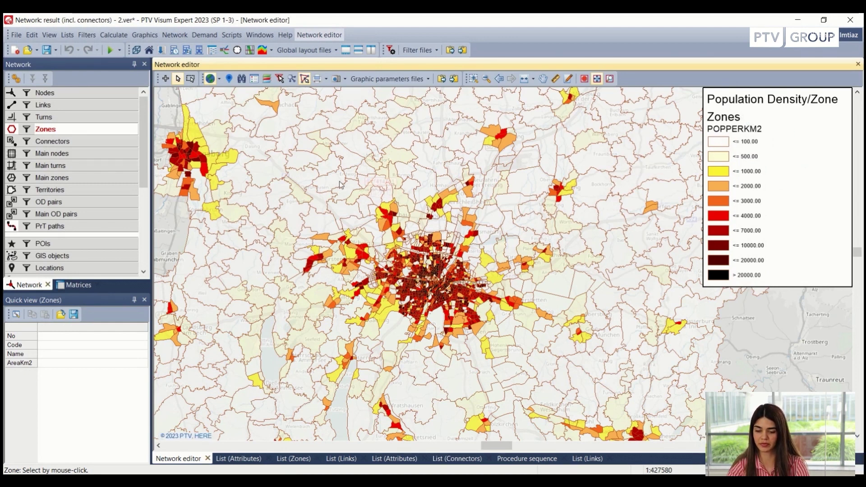
pyautogui.scroll(-1, 190, 186)
pyautogui.scroll(-1, 189, 186)
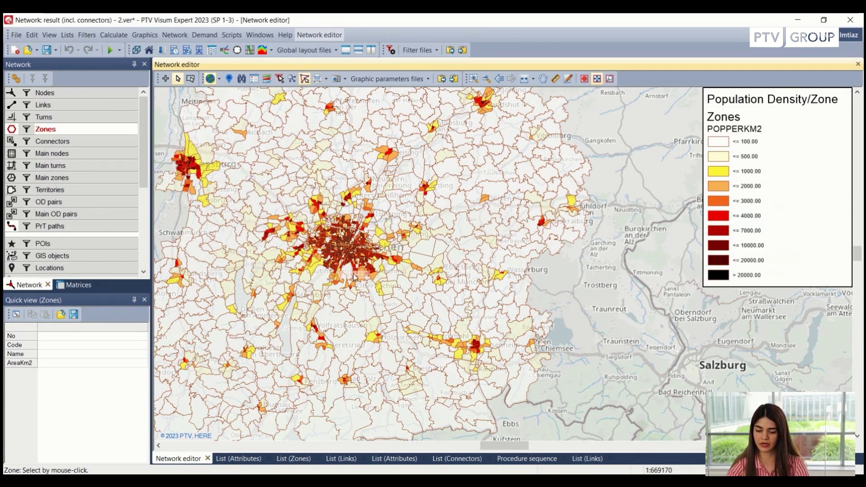
pyautogui.scroll(2, 327, 234)
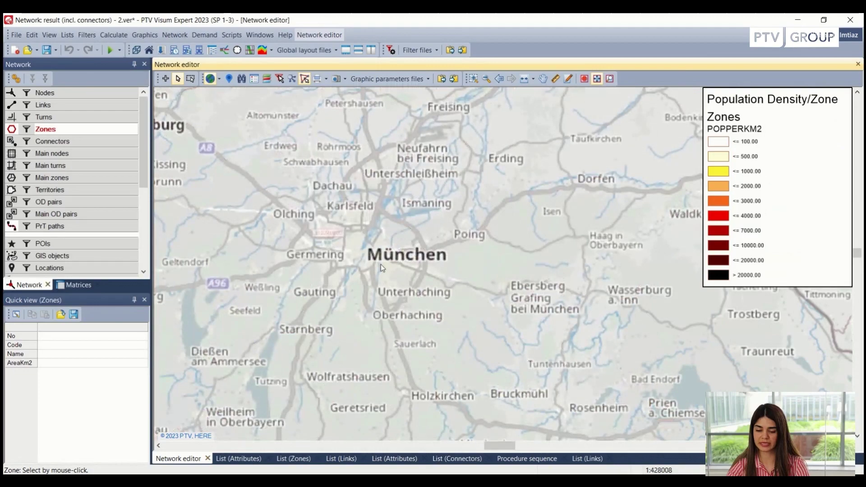
pyautogui.scroll(3, 372, 264)
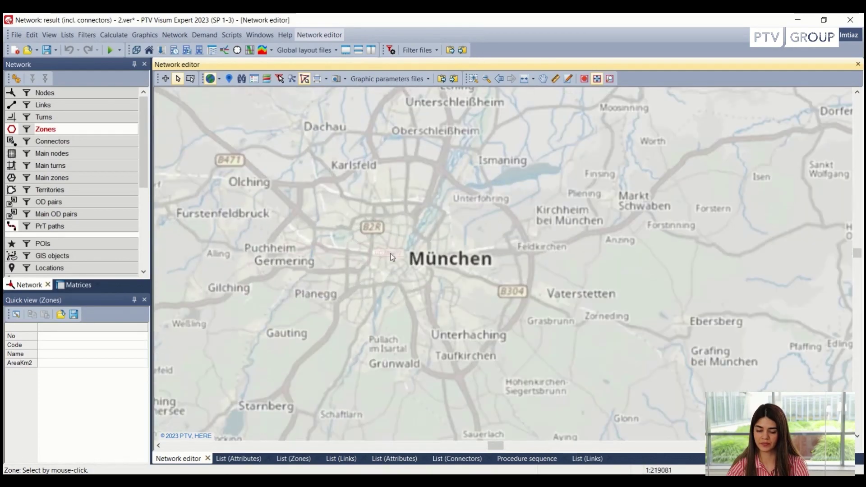
pyautogui.scroll(3, 424, 258)
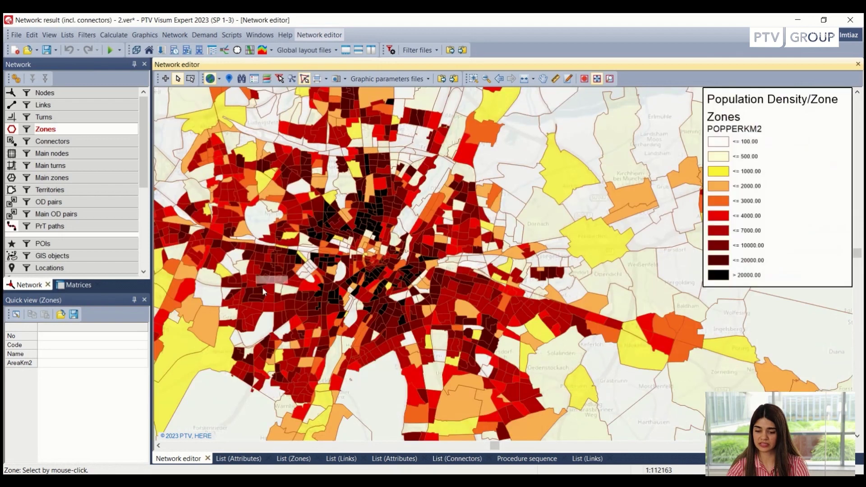
pyautogui.moveTo(298, 306); pyautogui.dragTo(380, 285)
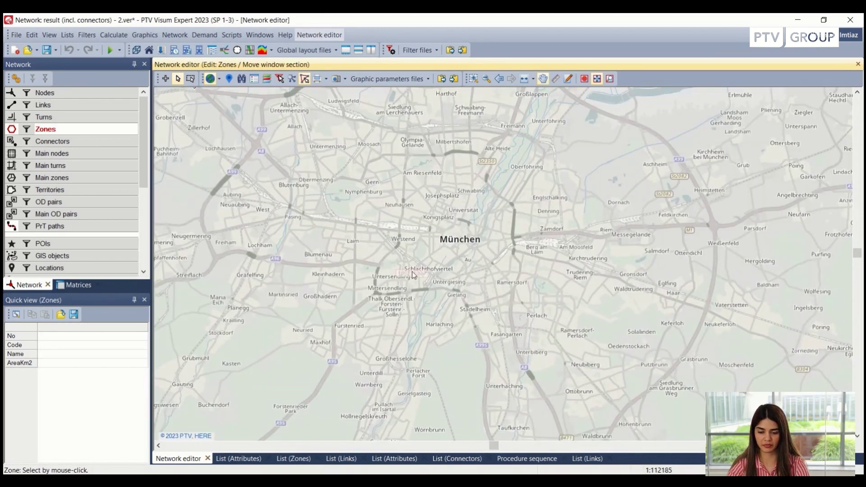
pyautogui.press('Escape')
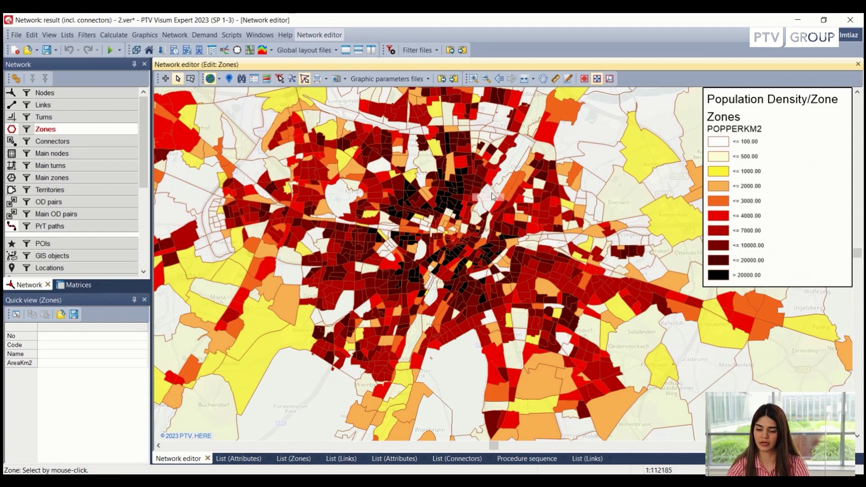
pyautogui.scroll(-2, 424, 233)
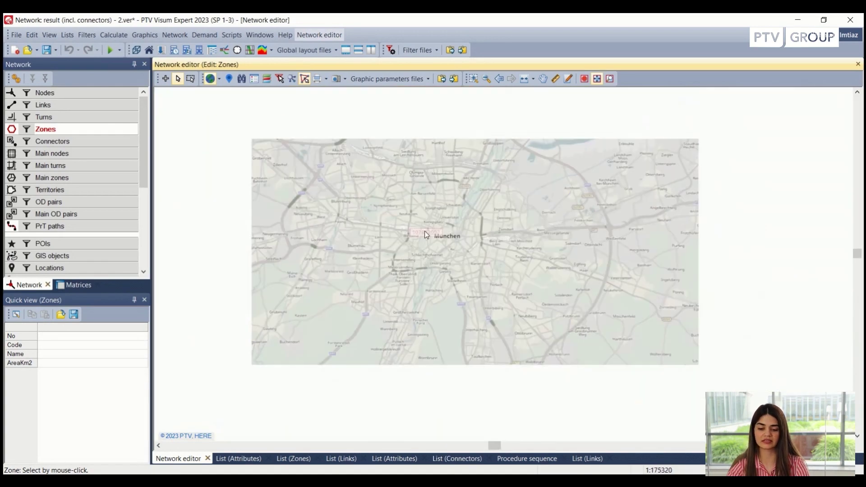
pyautogui.scroll(-1, 424, 233)
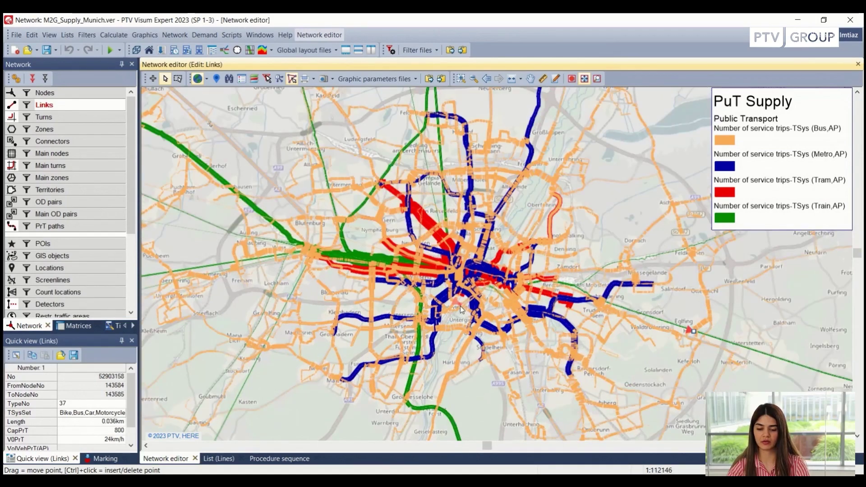
# Zoom in and back out over München to view bus, metro, tram and train service trips.
pyautogui.scroll(2, 460, 306)
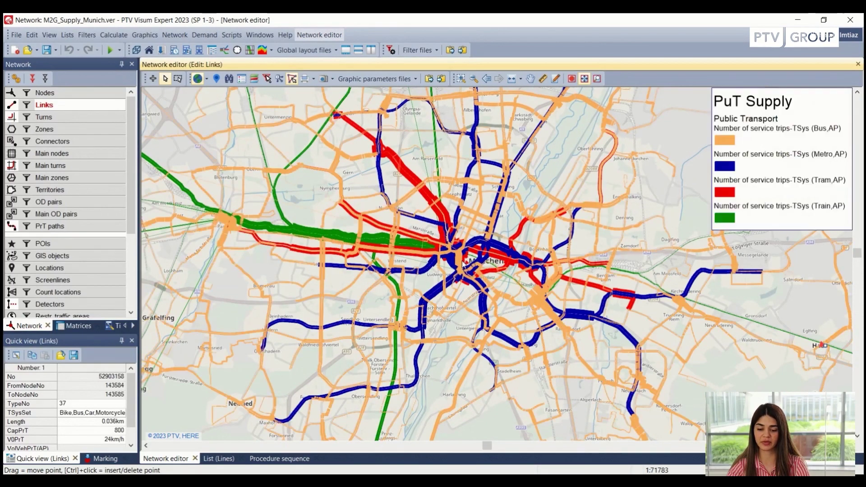
pyautogui.scroll(2, 470, 255)
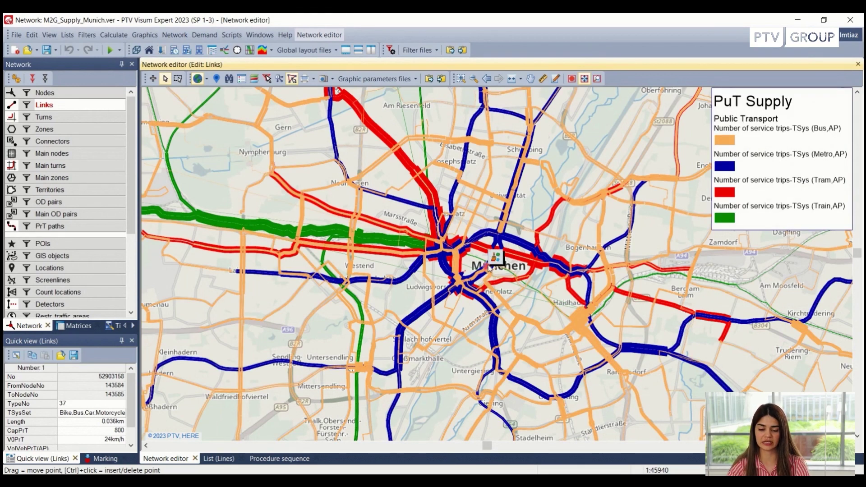
pyautogui.scroll(-4, 489, 268)
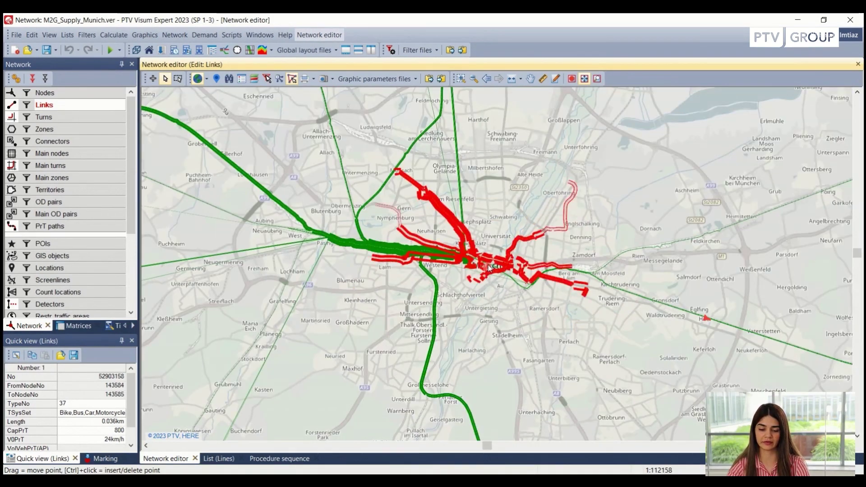
pyautogui.scroll(-1, 490, 268)
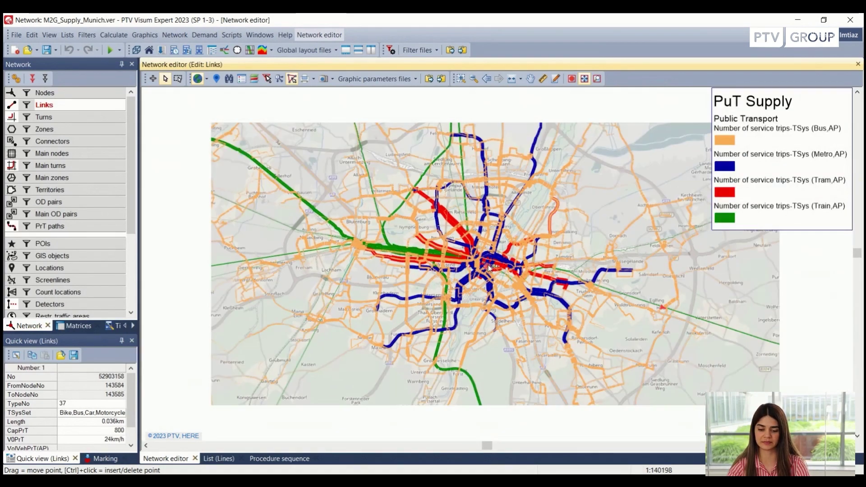
# Open 06_Zones_PuTConnectors_Munich.lay from the M2G Munich\Layouts_Munich folder.
pyautogui.click(16, 35)
pyautogui.press('Escape')
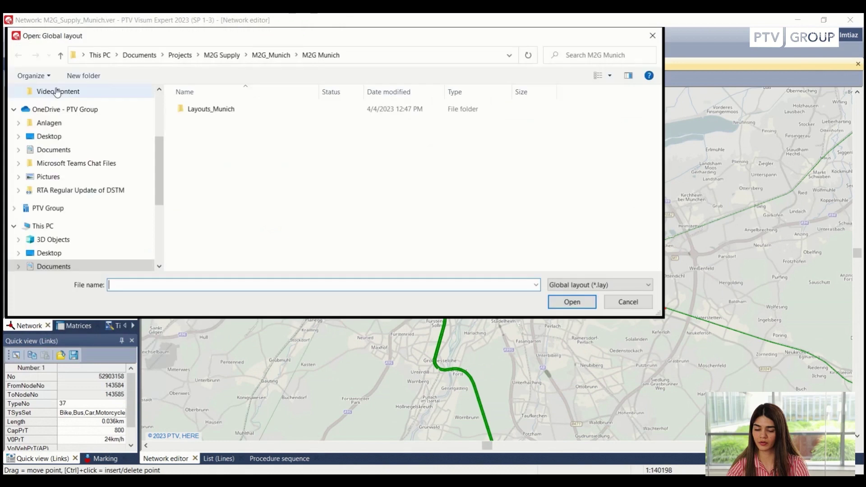
pyautogui.click(271, 55)
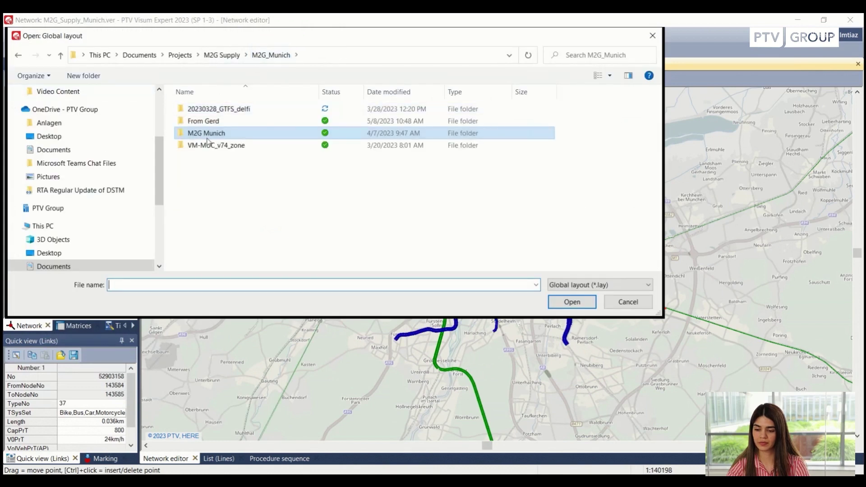
pyautogui.doubleClick(220, 132)
pyautogui.doubleClick(214, 111)
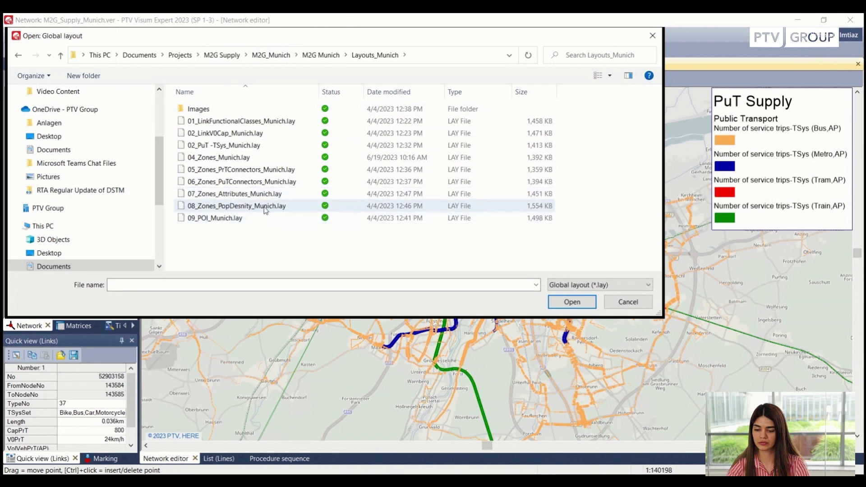
pyautogui.click(276, 182)
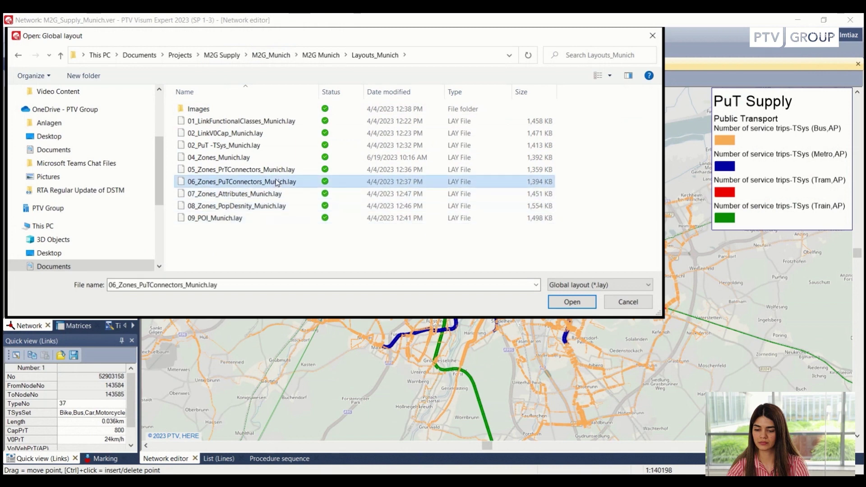
pyautogui.click(572, 302)
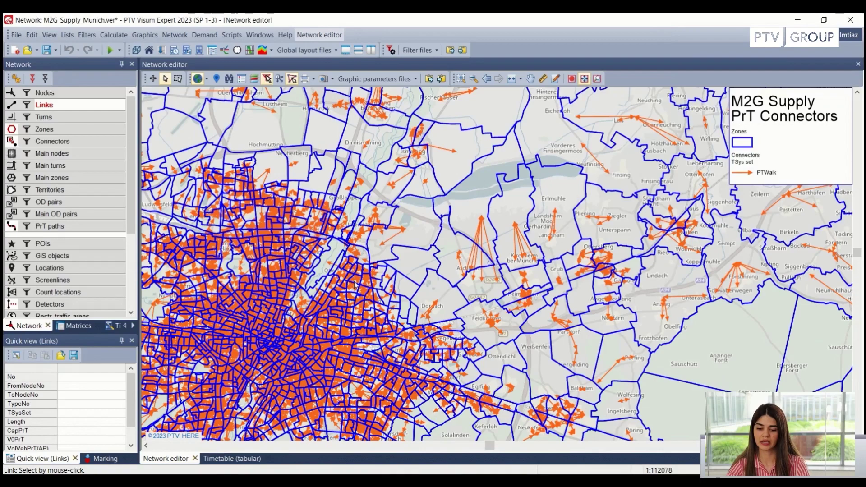
# Recentre the map on Munich's city zones, then zoom out and back in to view PTWalk connectors.
pyautogui.moveTo(266, 333); pyautogui.dragTo(424, 269)
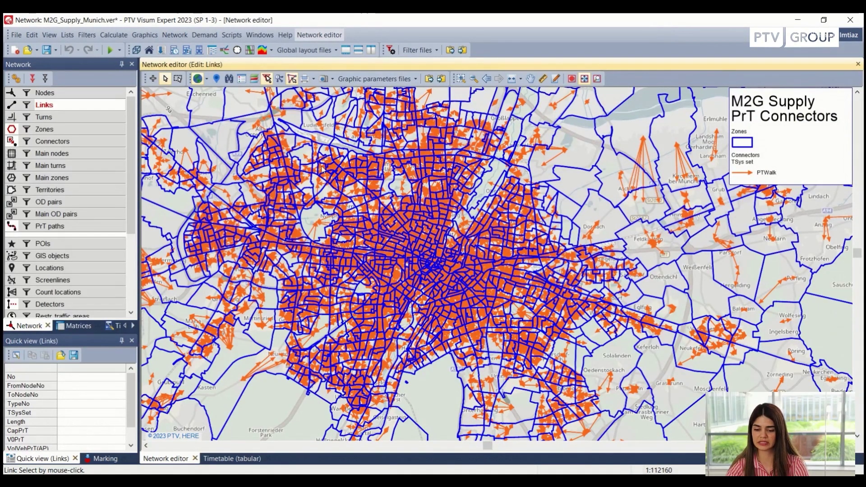
pyautogui.scroll(-2, 389, 219)
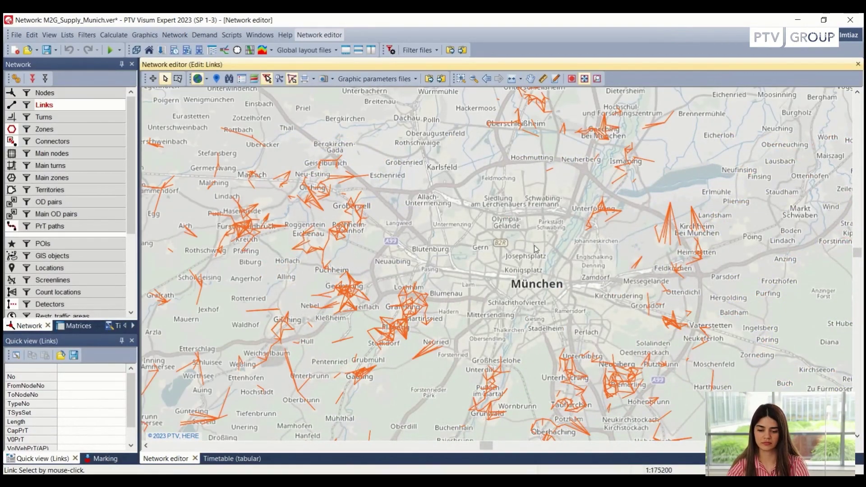
pyautogui.scroll(1, 557, 253)
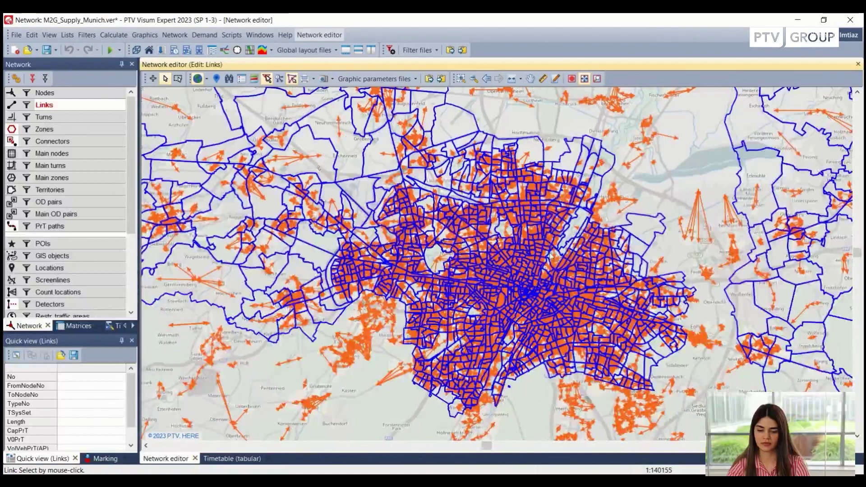
# Open the 09_POI_Munich.lay global layout from the Layouts_Munich folder.
pyautogui.click(16, 34)
pyautogui.click(62, 88)
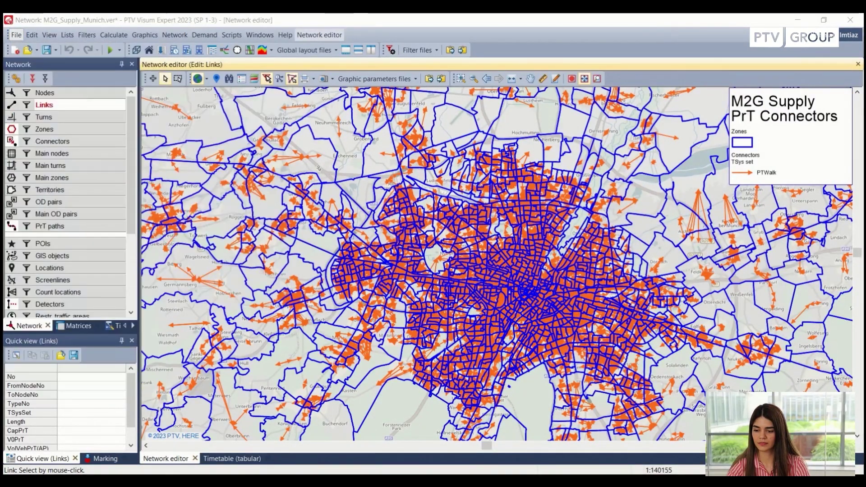
pyautogui.click(257, 55)
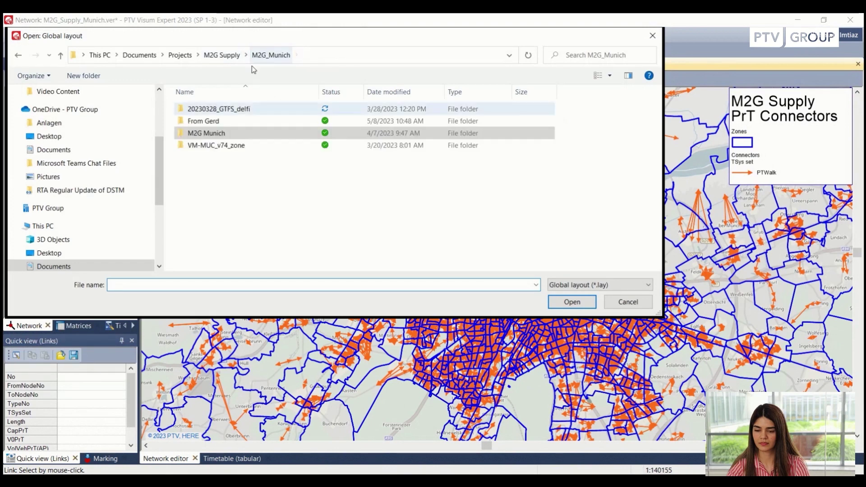
pyautogui.doubleClick(231, 134)
pyautogui.doubleClick(233, 110)
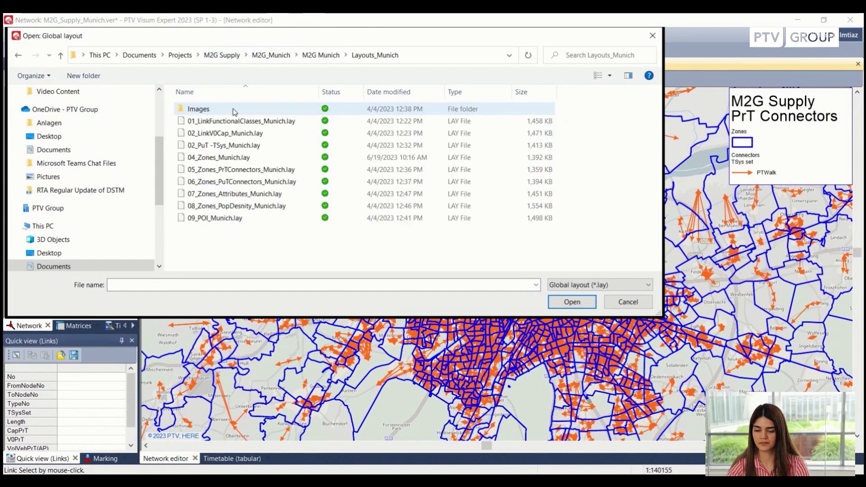
pyautogui.click(250, 219)
pyautogui.click(572, 302)
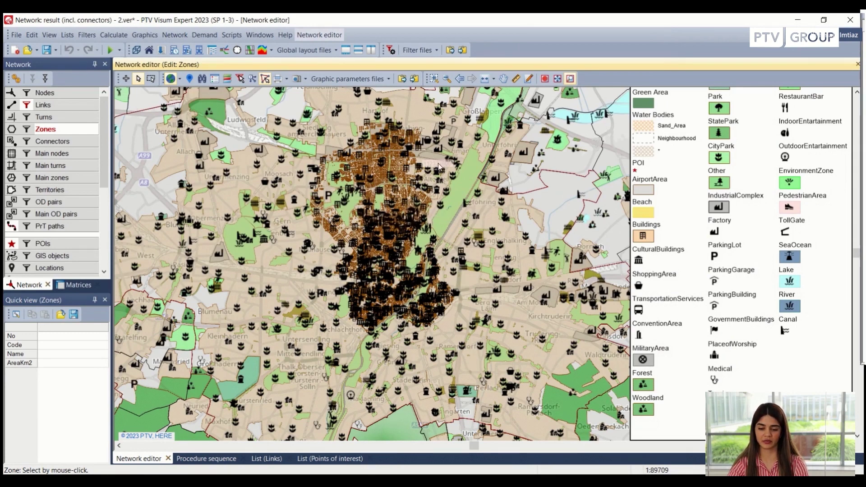
# Zoom into central Munich to inspect building footprints and POI category symbols.
pyautogui.scroll(1, 438, 167)
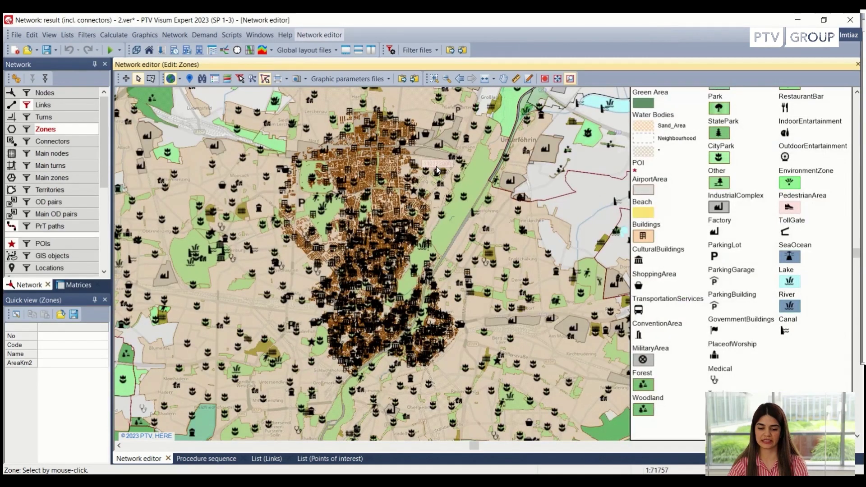
pyautogui.scroll(3, 436, 170)
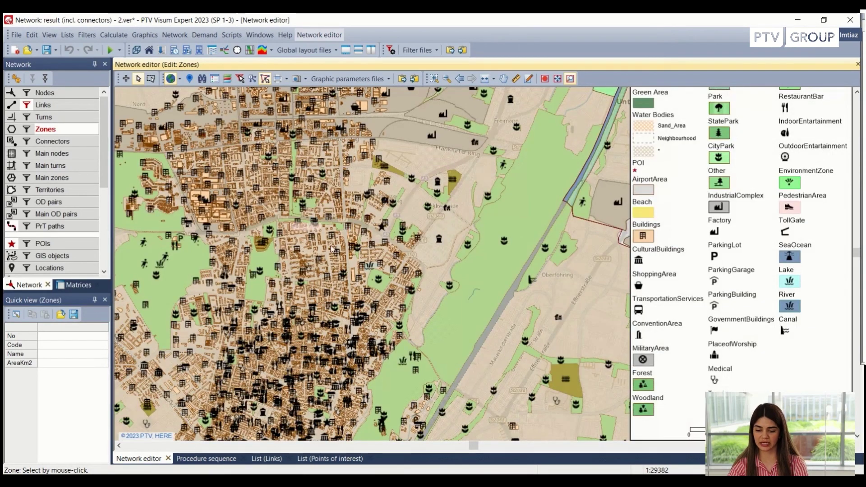
pyautogui.scroll(2, 332, 249)
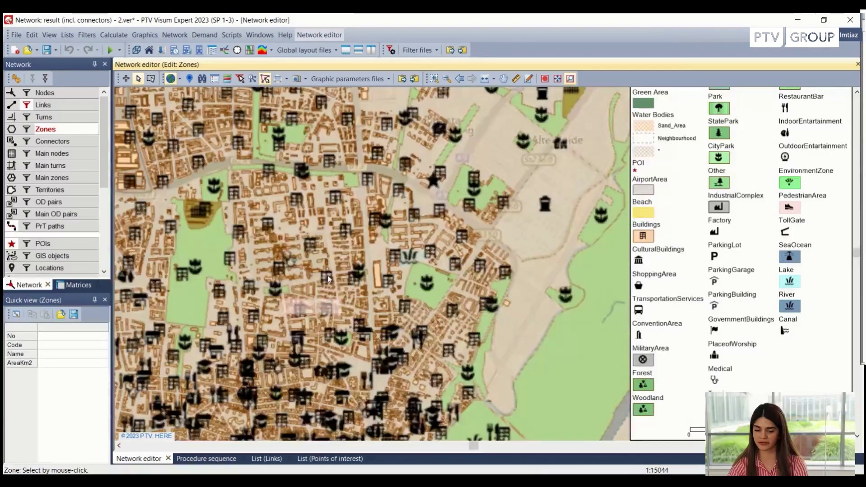
pyautogui.scroll(2, 328, 276)
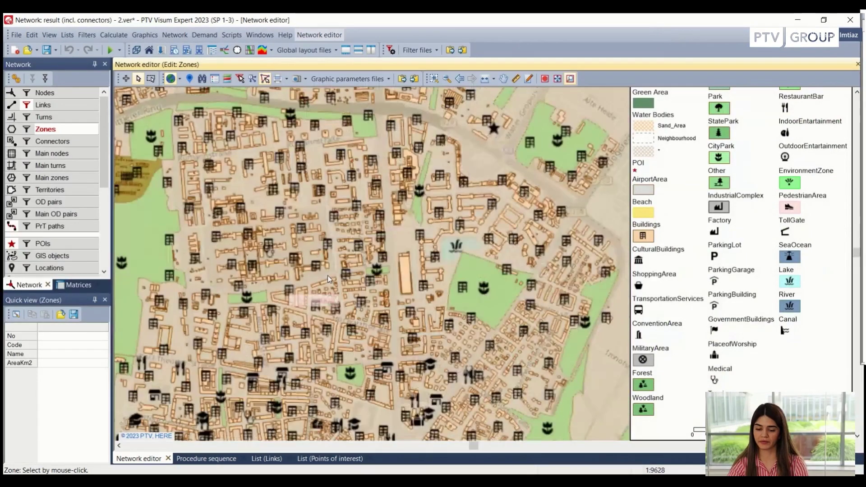